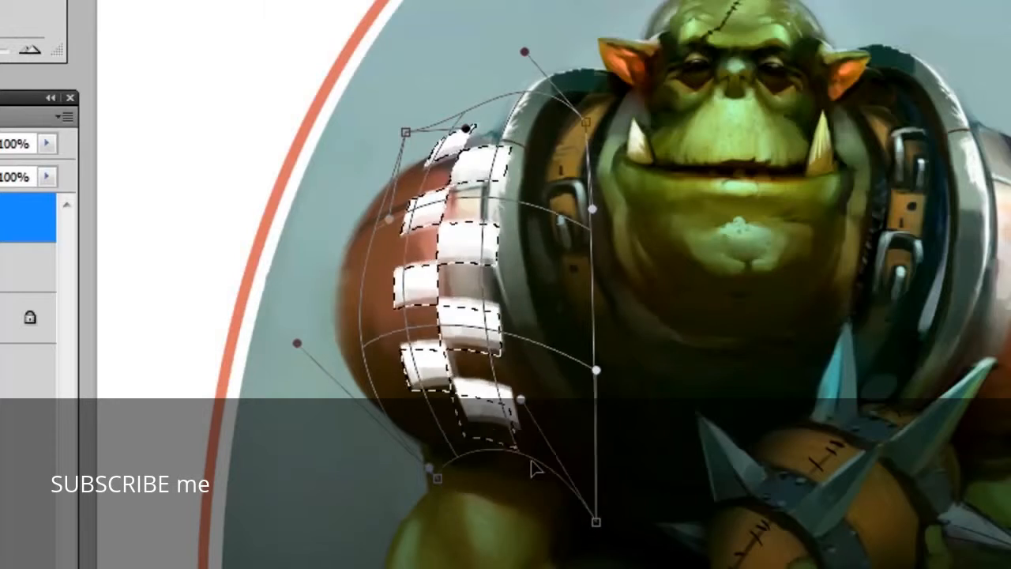
Warp the white checker pattern to follow the curve of the orc's shoulder, apply it, and clear the selection
{"action": "left_click_drag", "start_coordinate": [468, 130], "coordinate": [460, 150]}
{"action": "left_click_drag", "start_coordinate": [505, 321], "coordinate": [497, 441]}
{"action": "left_click_drag", "start_coordinate": [500, 338], "coordinate": [492, 330]}
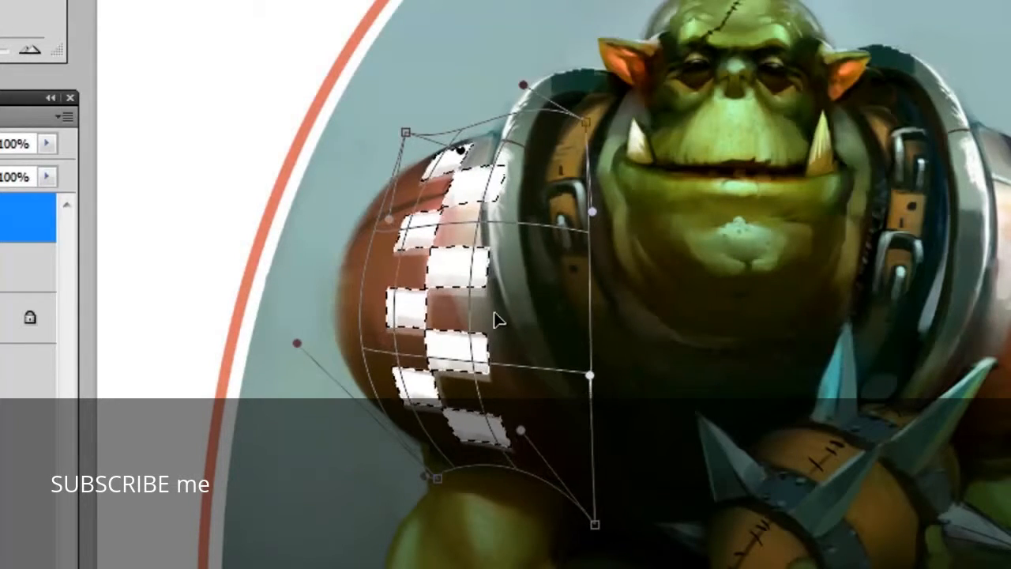
{"action": "key", "text": "Return"}
{"action": "key", "text": "v"}
{"action": "key", "text": "ctrl+d"}
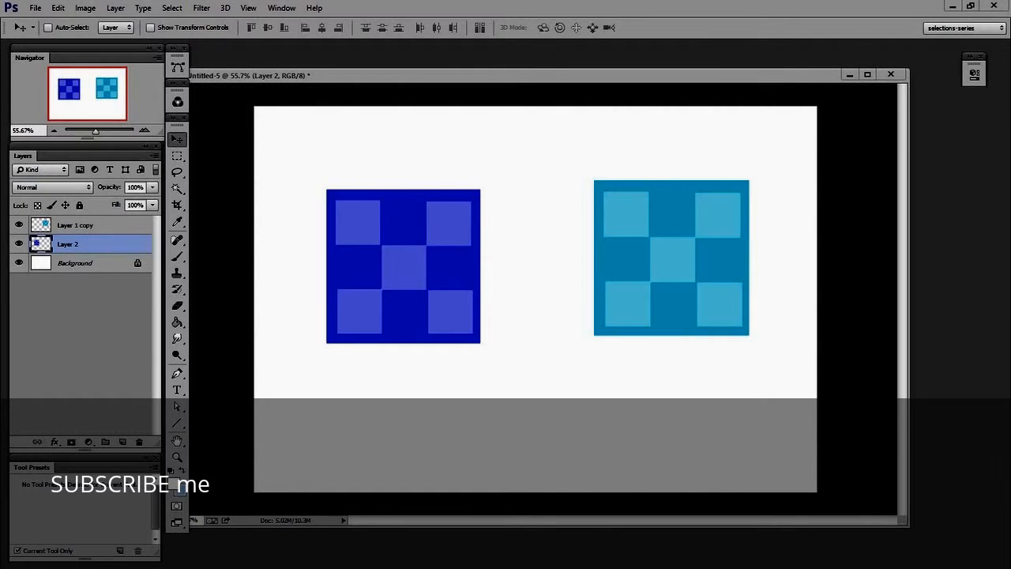
Distort the light-blue checker square on Layer 1 copy by pulling its upper-left corner inward, and apply the transform
{"action": "left_click_drag", "start_coordinate": [662, 279], "coordinate": [708, 302]}
{"action": "left_click", "coordinate": [714, 294], "text": "ctrl"}
{"action": "key", "text": "ctrl+t"}
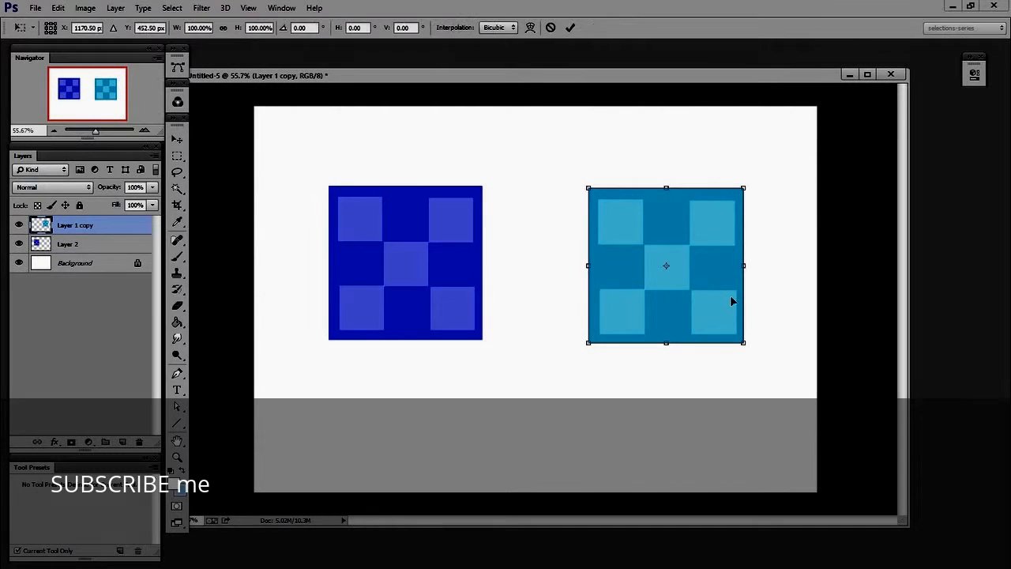
{"action": "left_click_drag", "start_coordinate": [589, 189], "coordinate": [624, 233]}
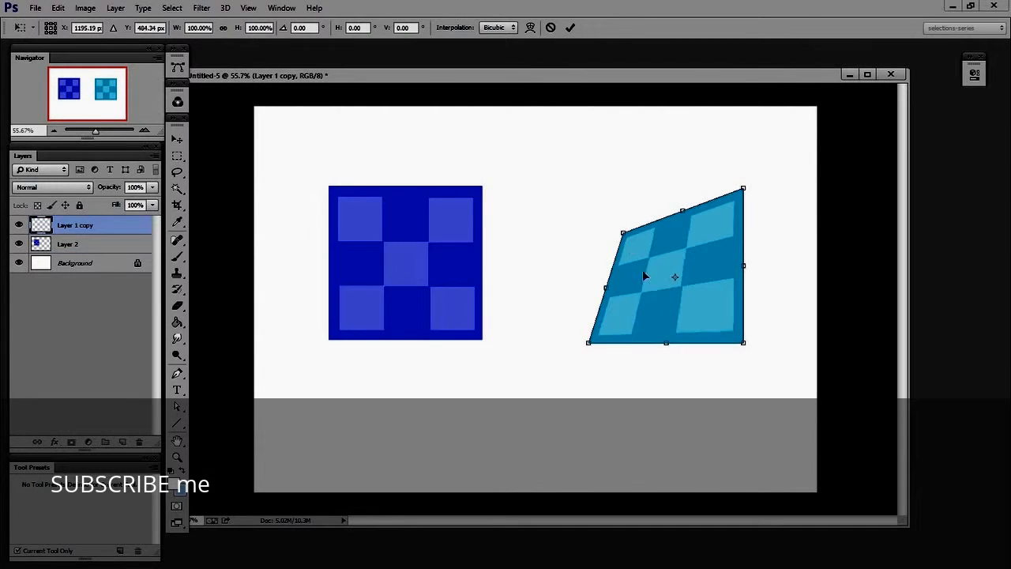
{"action": "key", "text": "Return"}
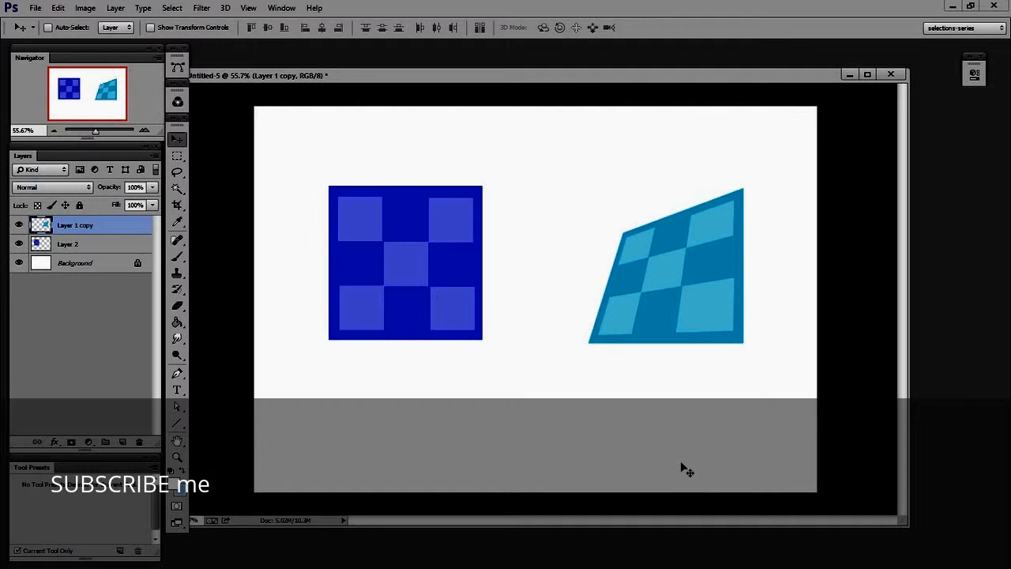
Reposition the distorted light-blue shape and call up Free Transform on it again to check its bounding box
{"action": "left_click_drag", "start_coordinate": [655, 306], "coordinate": [692, 312]}
{"action": "key", "text": "ctrl+t"}
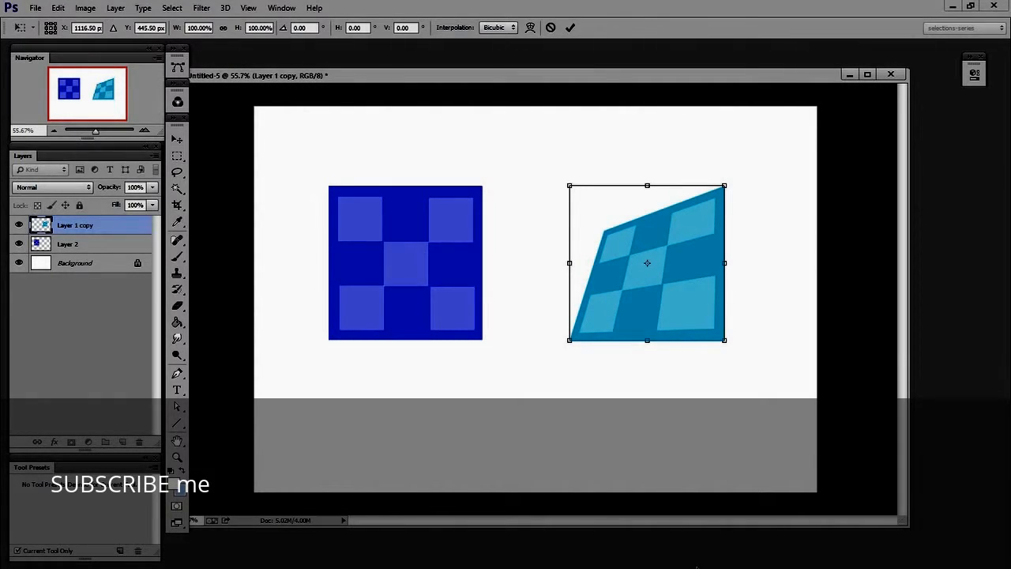
{"action": "key", "text": "Return"}
Convert Layer 2, the dark-blue checker square, to a Smart Object
{"action": "left_click", "coordinate": [102, 248]}
{"action": "right_click", "coordinate": [103, 250]}
{"action": "left_click", "coordinate": [207, 312]}
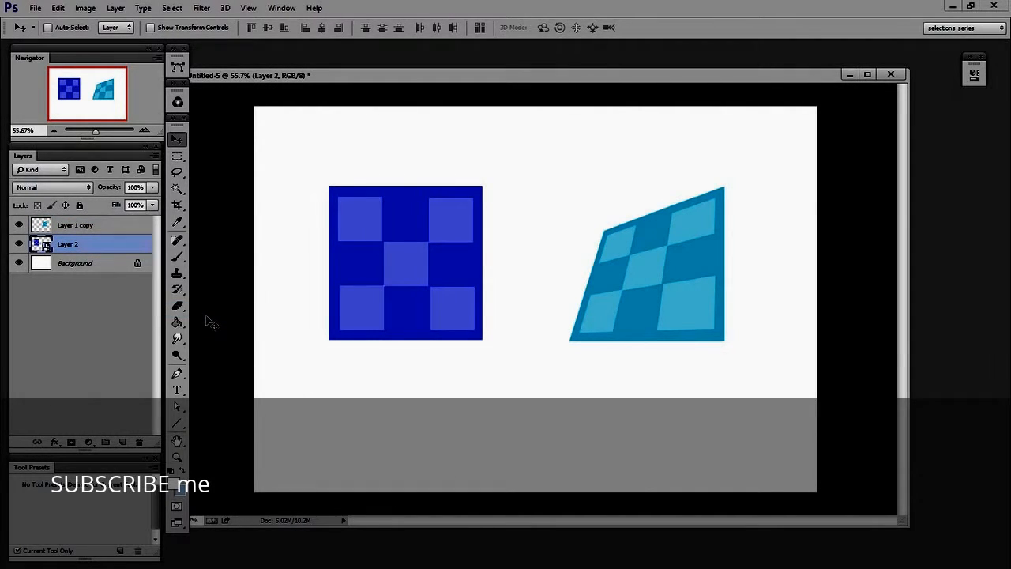
Distort the dark-blue Smart Object by pulling its upper-left corner inward, shift it slightly, and apply the transform
{"action": "key", "text": "ctrl+t"}
{"action": "right_click", "coordinate": [441, 267]}
{"action": "left_click", "coordinate": [410, 246]}
{"action": "left_click_drag", "start_coordinate": [330, 187], "coordinate": [363, 223]}
{"action": "left_click_drag", "start_coordinate": [433, 251], "coordinate": [444, 259]}
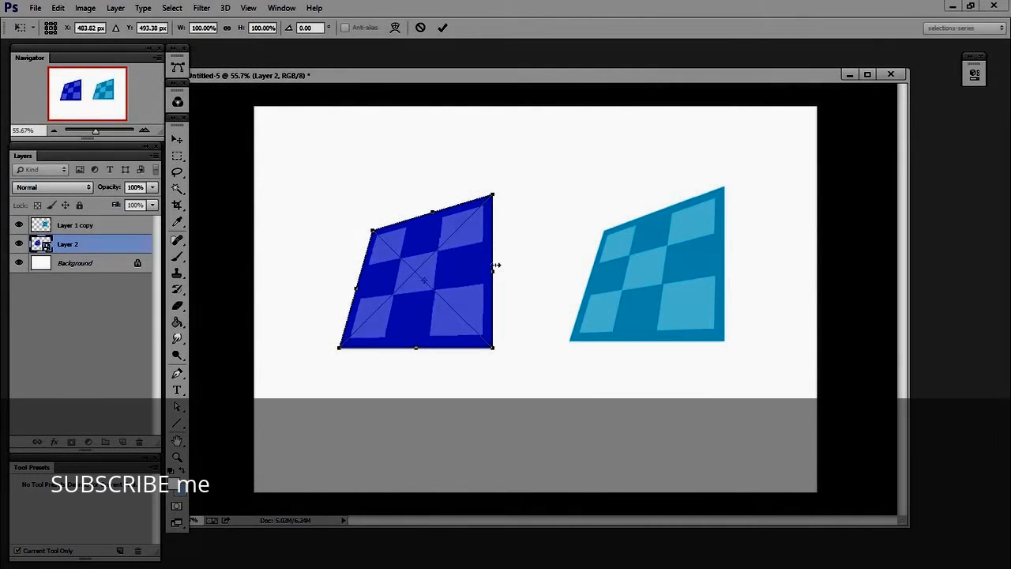
{"action": "key", "text": "Return"}
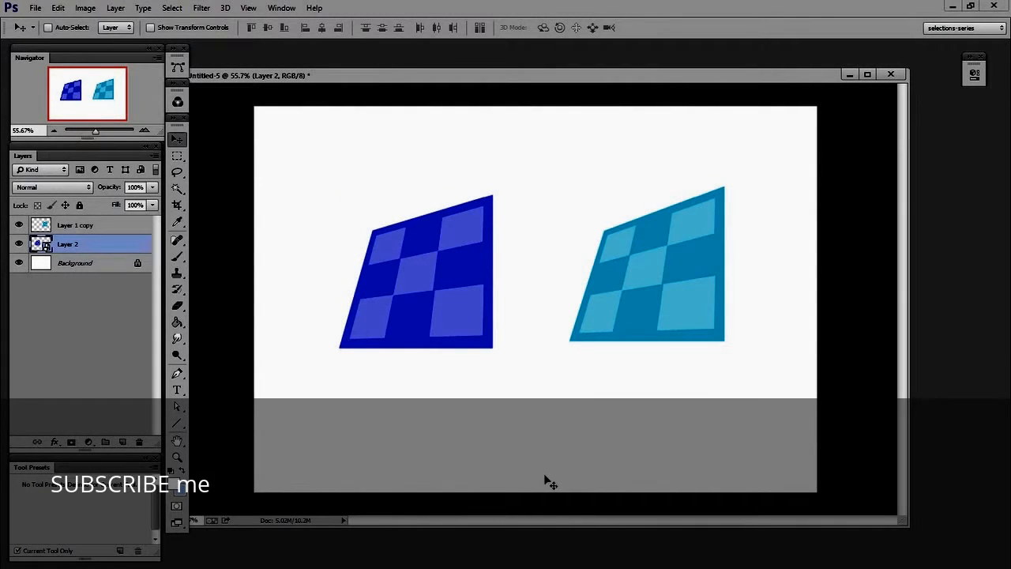
Move the dark-blue Smart Object up and to the right, and warp its inner grid so the checkers curve
{"action": "key", "text": "ctrl+t"}
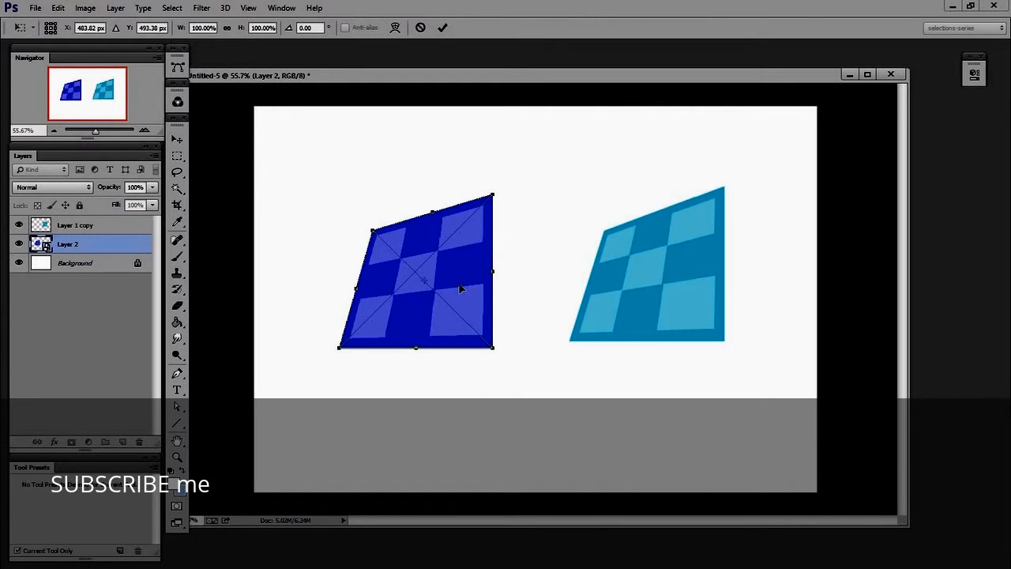
{"action": "left_click_drag", "start_coordinate": [461, 289], "coordinate": [478, 270]}
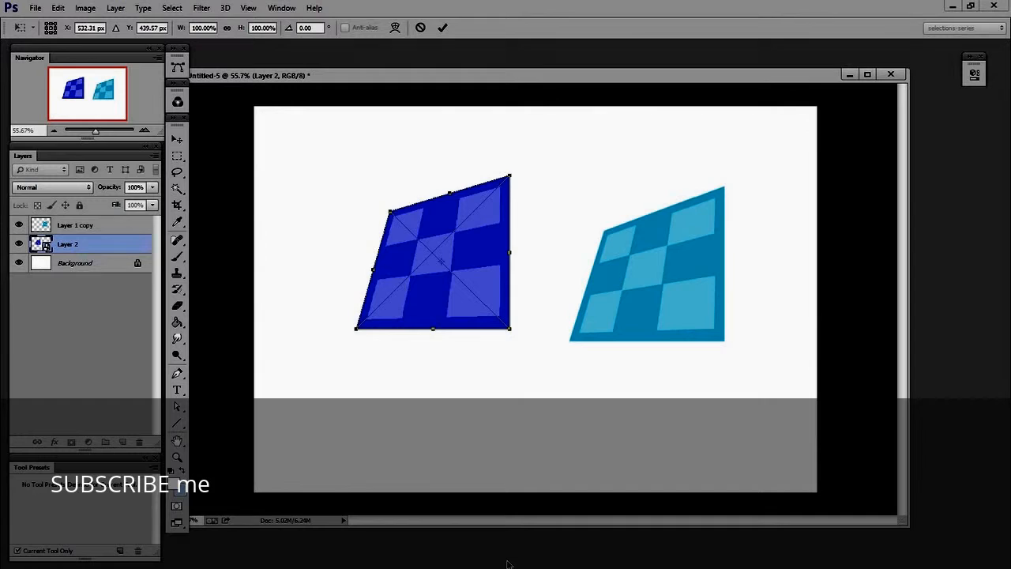
{"action": "right_click", "coordinate": [476, 243]}
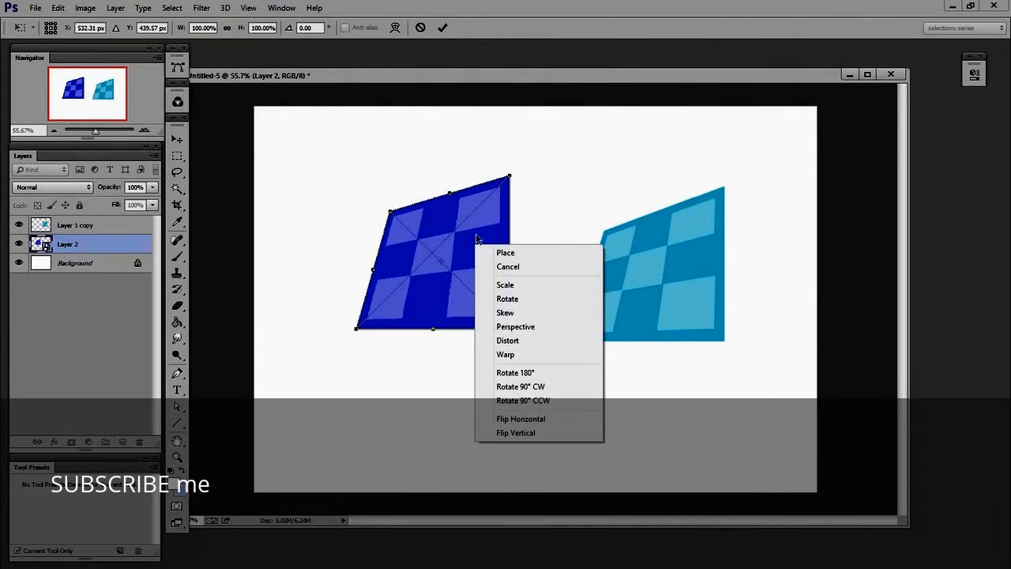
{"action": "left_click", "coordinate": [524, 352]}
{"action": "left_click_drag", "start_coordinate": [415, 232], "coordinate": [447, 216]}
{"action": "left_click_drag", "start_coordinate": [402, 271], "coordinate": [440, 263]}
{"action": "left_click_drag", "start_coordinate": [444, 214], "coordinate": [441, 209]}
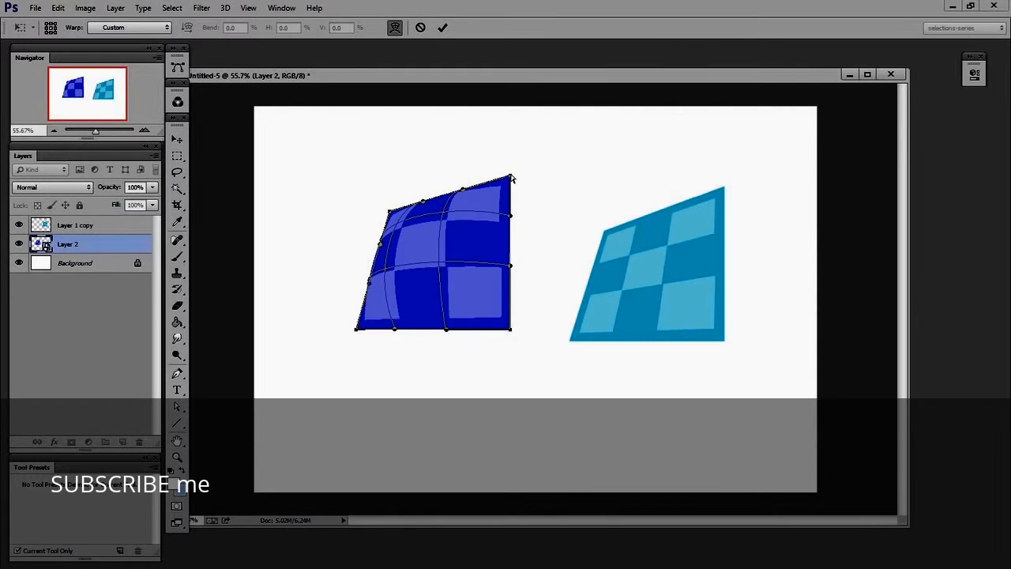
Pull the warp's right-hand corners outward, bend the right and bottom edges, bulge the interior, and apply the warp
{"action": "left_click_drag", "start_coordinate": [512, 178], "coordinate": [532, 170]}
{"action": "left_click_drag", "start_coordinate": [511, 215], "coordinate": [522, 219]}
{"action": "left_click_drag", "start_coordinate": [511, 328], "coordinate": [529, 329]}
{"action": "left_click_drag", "start_coordinate": [446, 328], "coordinate": [387, 337]}
{"action": "left_click_drag", "start_coordinate": [388, 271], "coordinate": [437, 257]}
{"action": "left_click_drag", "start_coordinate": [448, 209], "coordinate": [471, 185]}
{"action": "left_click_drag", "start_coordinate": [437, 257], "coordinate": [438, 259]}
{"action": "left_click_drag", "start_coordinate": [511, 266], "coordinate": [524, 272]}
{"action": "key", "text": "Return"}
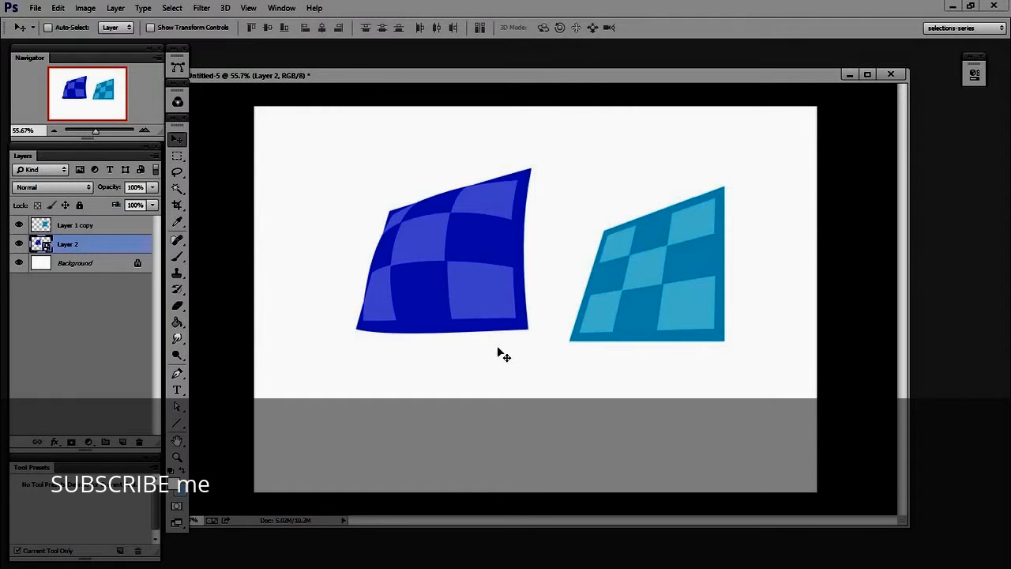
Open the contents of the Layer 2 Smart Object and arrange its window beside the warped shape in the main document
{"action": "double_click", "coordinate": [43, 243]}
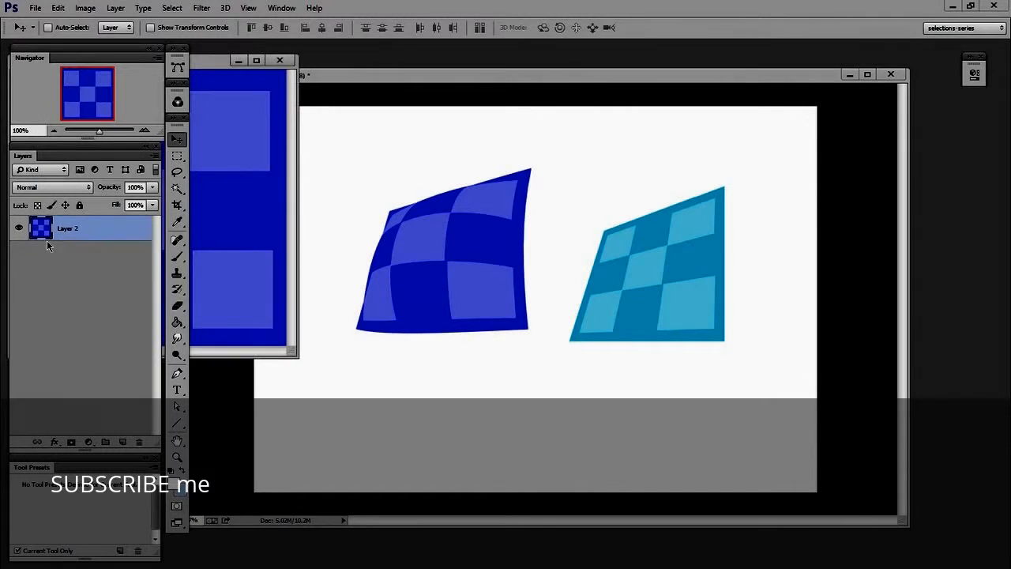
{"action": "left_click_drag", "start_coordinate": [235, 60], "coordinate": [680, 133]}
{"action": "left_click_drag", "start_coordinate": [750, 430], "coordinate": [808, 472]}
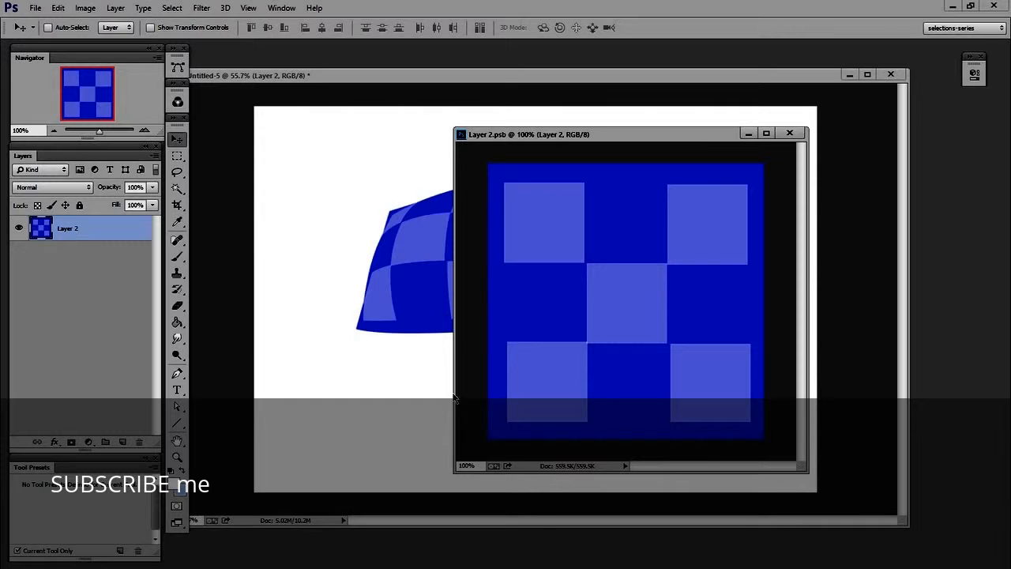
{"action": "left_click_drag", "start_coordinate": [535, 135], "coordinate": [680, 199]}
{"action": "left_click", "coordinate": [561, 78]}
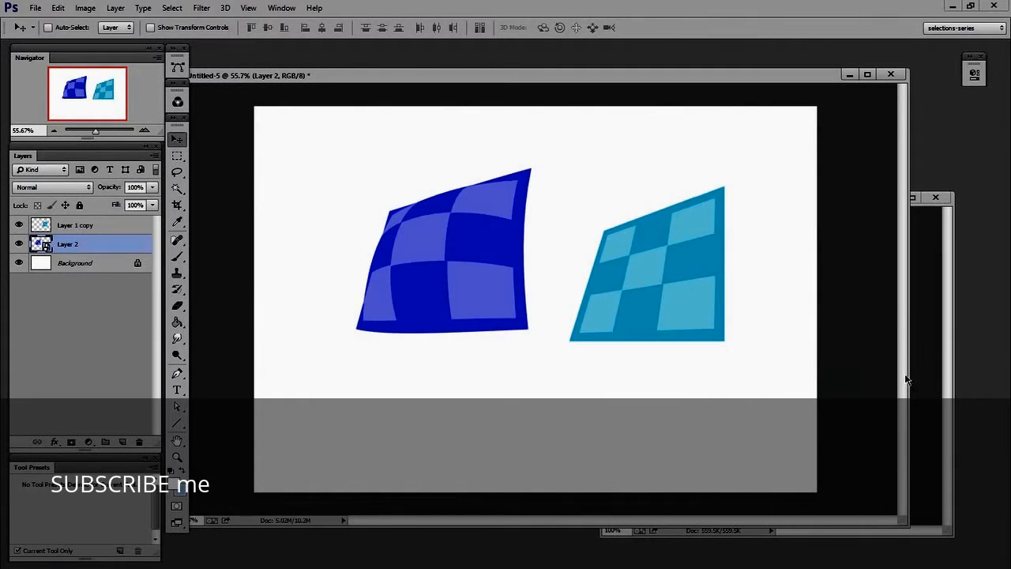
{"action": "left_click", "coordinate": [938, 377]}
{"action": "left_click_drag", "start_coordinate": [748, 199], "coordinate": [678, 187]}
Add a new layer in Layer 2.psb and set up a 150 px brush with a bright red foreground color
{"action": "key", "text": "ctrl+alt+shift+n"}
{"action": "key", "text": "b"}
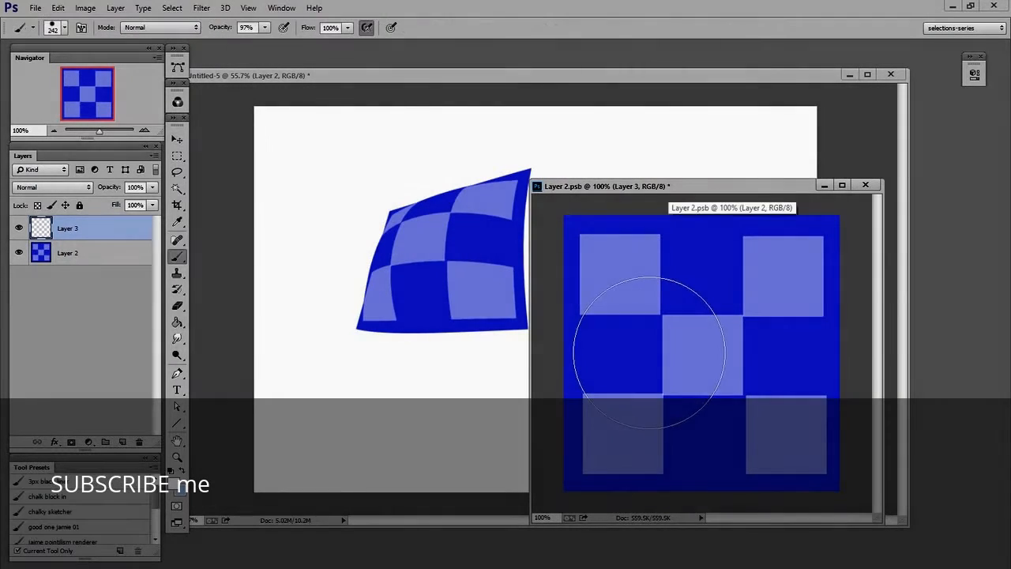
{"action": "right_click", "coordinate": [653, 353]}
{"action": "left_click", "coordinate": [739, 384]}
{"action": "left_click", "coordinate": [622, 351]}
{"action": "key", "text": "n"}
{"action": "left_click", "coordinate": [662, 282]}
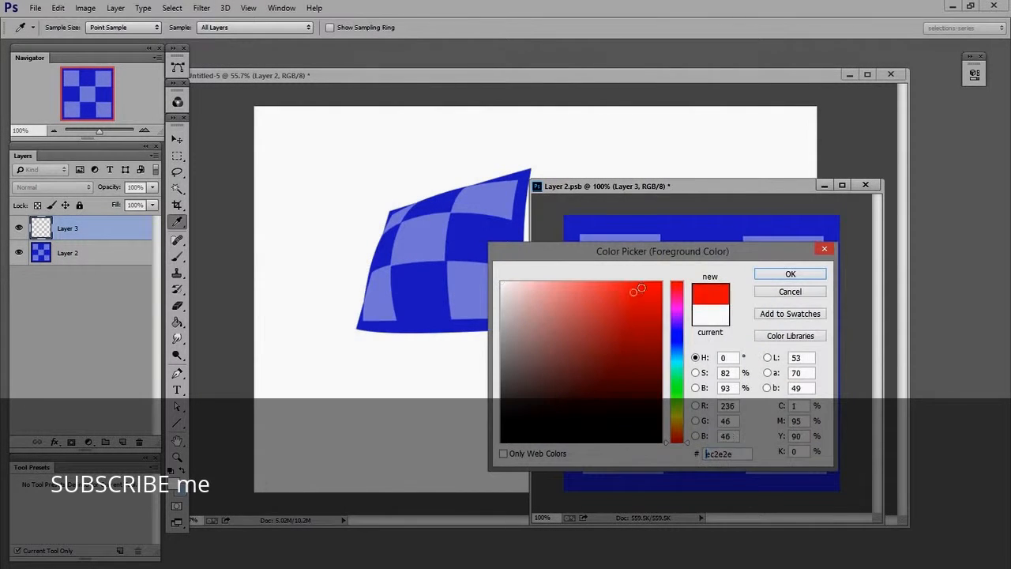
{"action": "left_click", "coordinate": [789, 273]}
Paint a red circle over the central checker and save the Smart Object contents to update the main document
{"action": "left_click", "coordinate": [701, 330]}
{"action": "key", "text": "ctrl+z"}
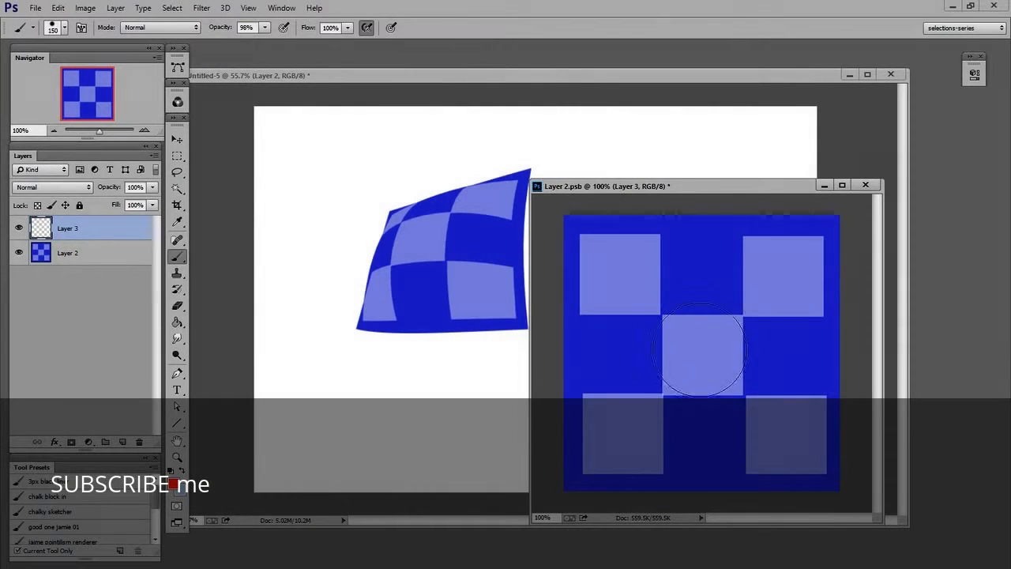
{"action": "left_click", "coordinate": [709, 351]}
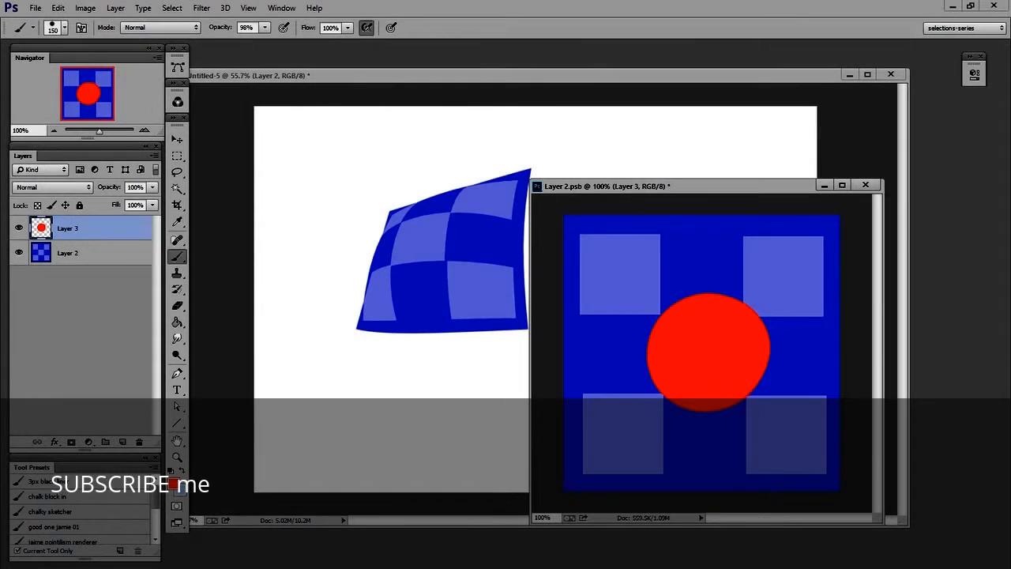
{"action": "key", "text": "ctrl+s"}
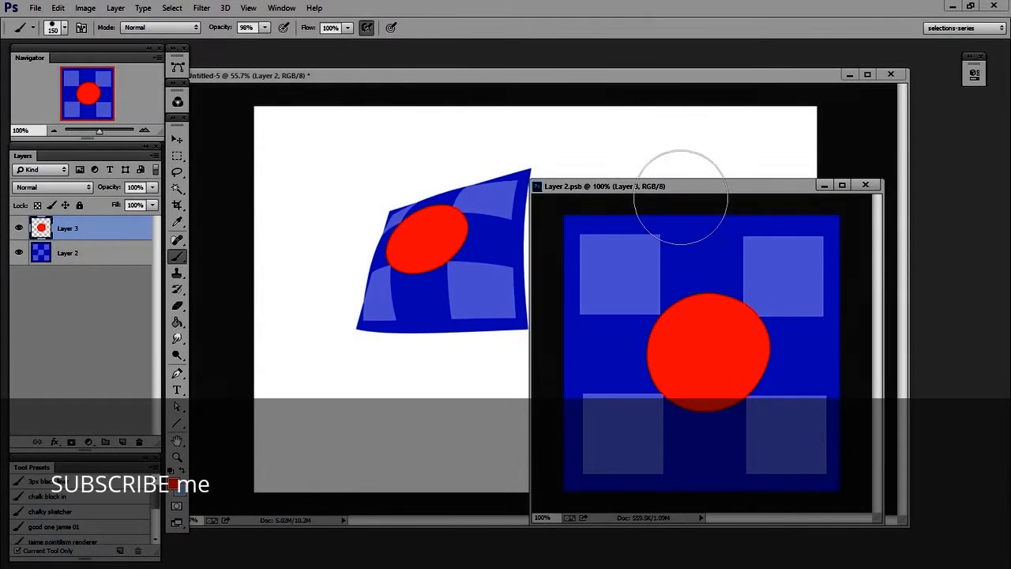
Narrow the main document window and return to the Layer 2.psb contents beside it
{"action": "key", "text": "ctrl+w"}
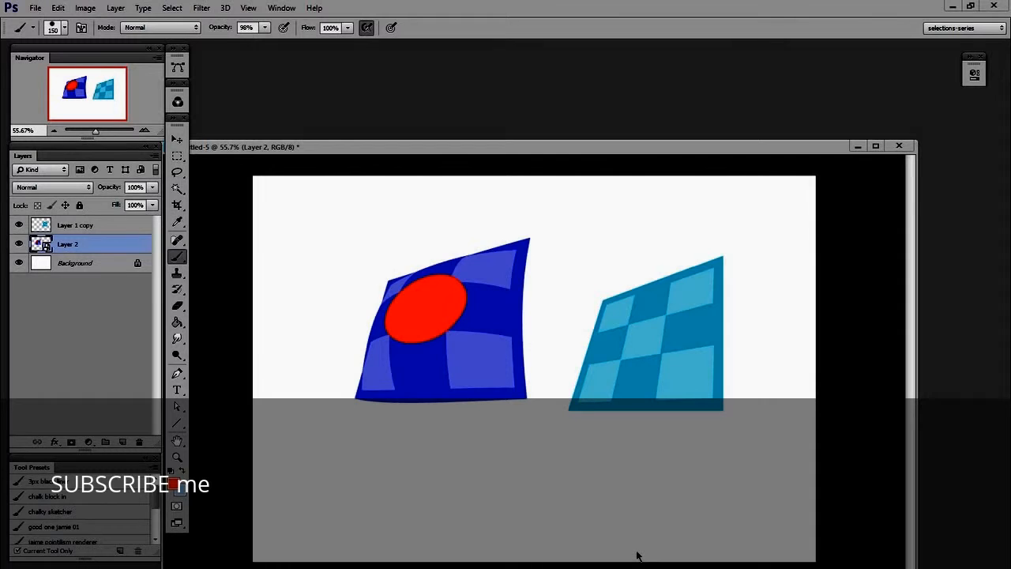
{"action": "left_click_drag", "start_coordinate": [915, 417], "coordinate": [680, 417]}
{"action": "left_click", "coordinate": [866, 430]}
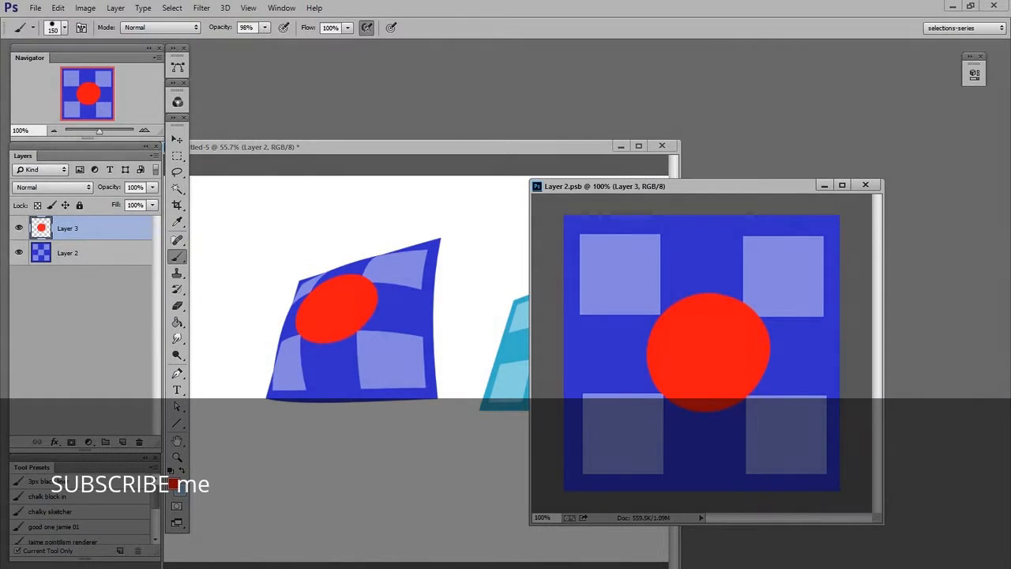
Paste the sticker collage into Layer 2.psb and scale it down so it just covers the square canvas
{"action": "key", "text": "ctrl+v"}
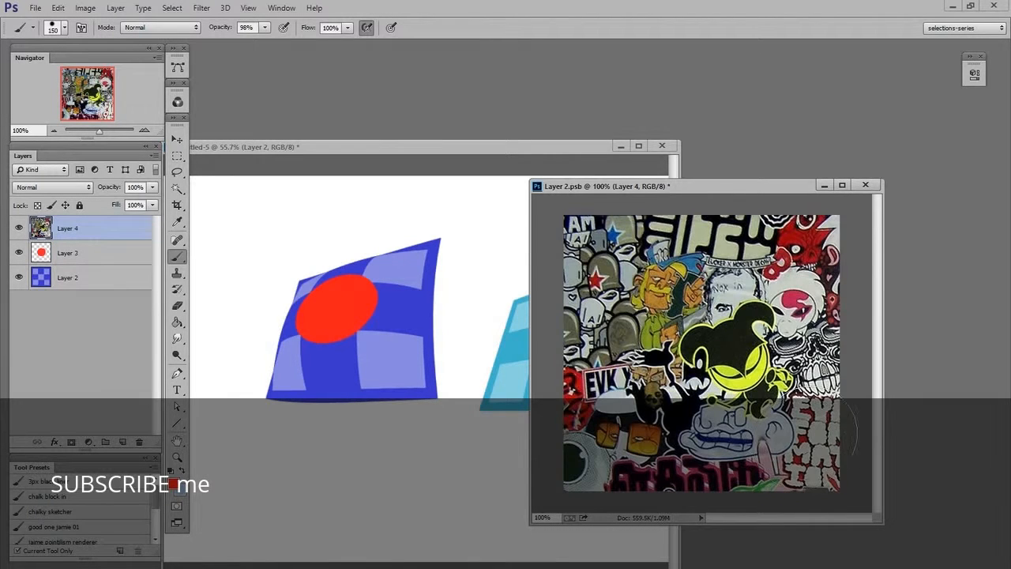
{"action": "left_click", "coordinate": [177, 140]}
{"action": "left_click_drag", "start_coordinate": [652, 399], "coordinate": [662, 369]}
{"action": "left_click_drag", "start_coordinate": [662, 369], "coordinate": [620, 365]}
{"action": "key", "text": "ctrl+t"}
{"action": "left_click_drag", "start_coordinate": [671, 339], "coordinate": [639, 287]}
{"action": "left_click_drag", "start_coordinate": [609, 220], "coordinate": [657, 251]}
{"action": "left_click_drag", "start_coordinate": [780, 410], "coordinate": [692, 382]}
{"action": "key", "text": "Return"}
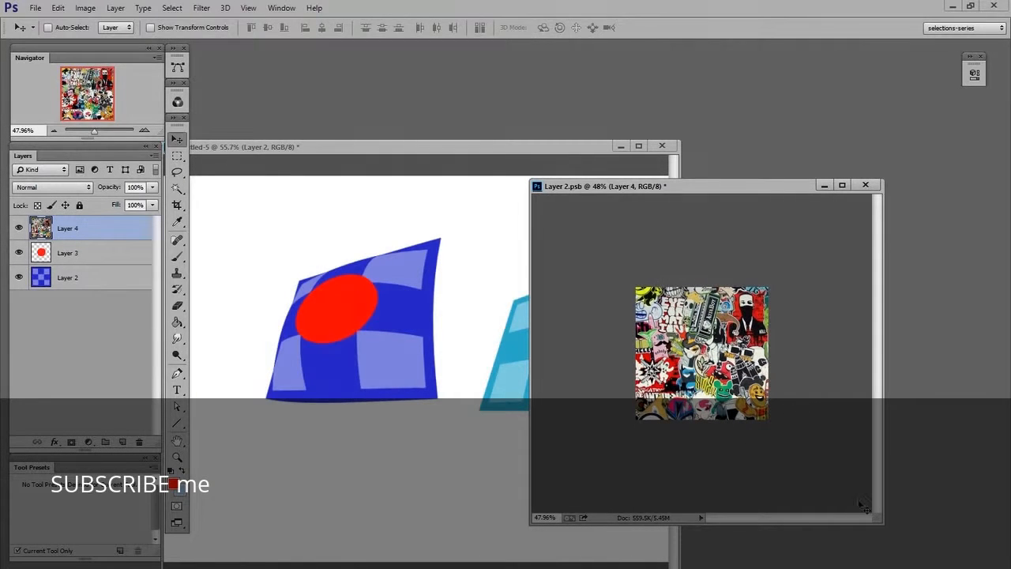
Save the collage contents to update the warped shape, deselect the layer, and bring the main document window forward
{"action": "key", "text": "ctrl+s"}
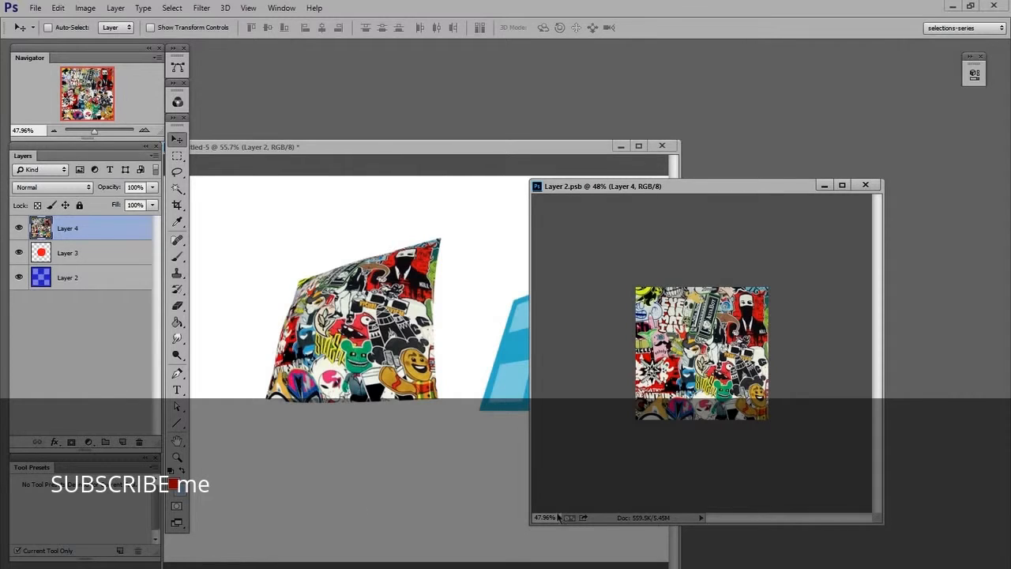
{"action": "left_click", "coordinate": [109, 386]}
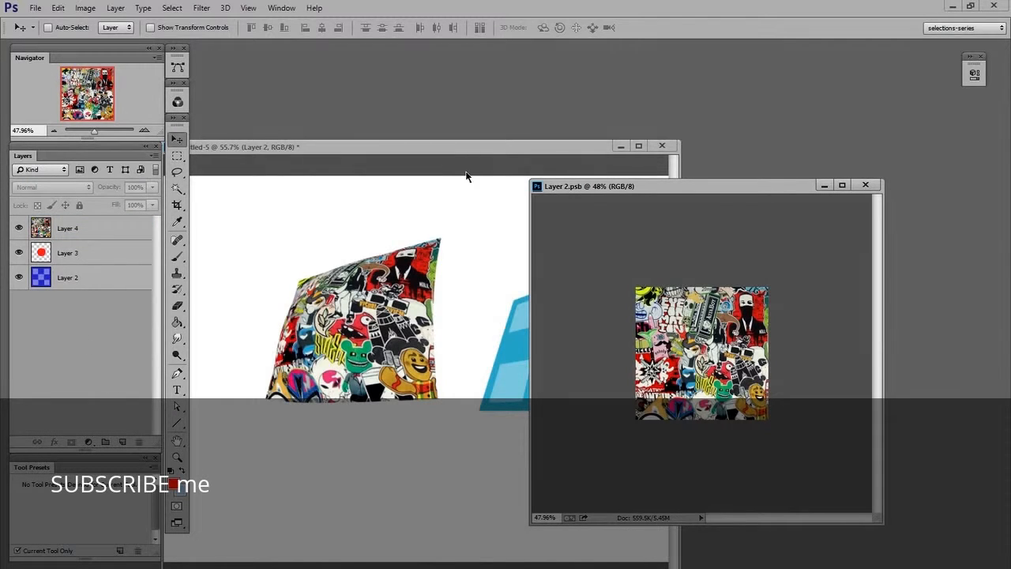
{"action": "left_click", "coordinate": [480, 149]}
{"action": "left_click_drag", "start_coordinate": [479, 149], "coordinate": [539, 144]}
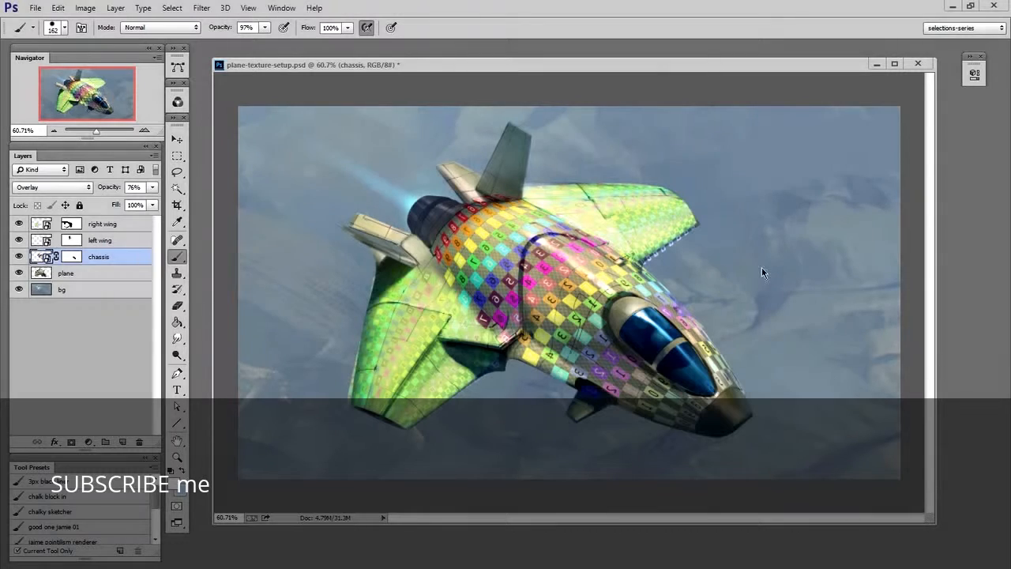
Toggle the chassis layer's visibility off and on in plane-texture-setup.psd to compare the plane with and without its texture
{"action": "left_click_drag", "start_coordinate": [646, 69], "coordinate": [648, 68]}
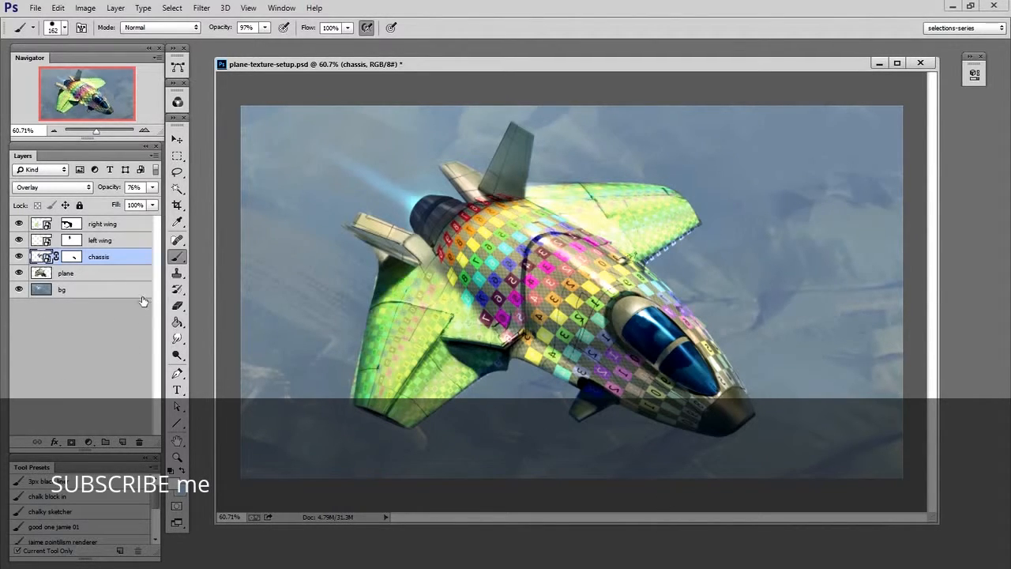
{"action": "left_click", "coordinate": [19, 257]}
{"action": "left_click", "coordinate": [19, 257]}
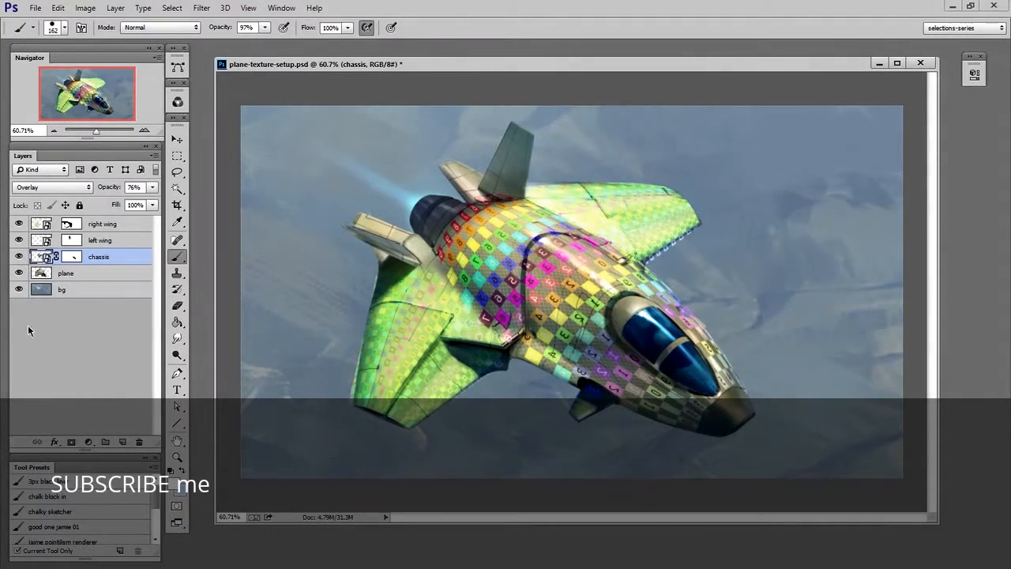
Open the chassis Smart Object's contents and arrange its window with the whole numbered checker grid in view
{"action": "double_click", "coordinate": [42, 259]}
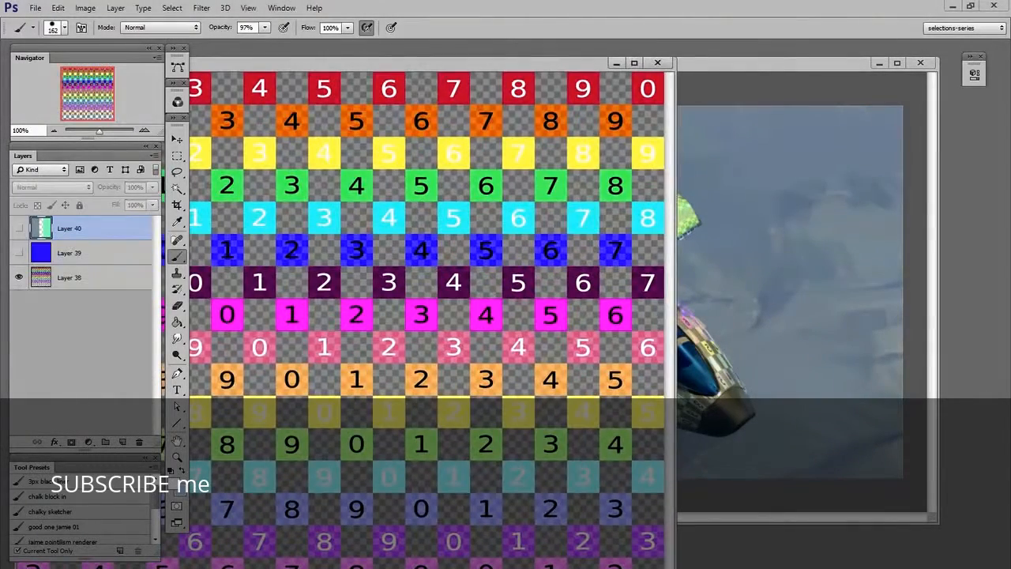
{"action": "left_click_drag", "start_coordinate": [576, 264], "coordinate": [526, 280]}
{"action": "left_click_drag", "start_coordinate": [675, 58], "coordinate": [514, 213]}
{"action": "left_click_drag", "start_coordinate": [426, 222], "coordinate": [775, 94]}
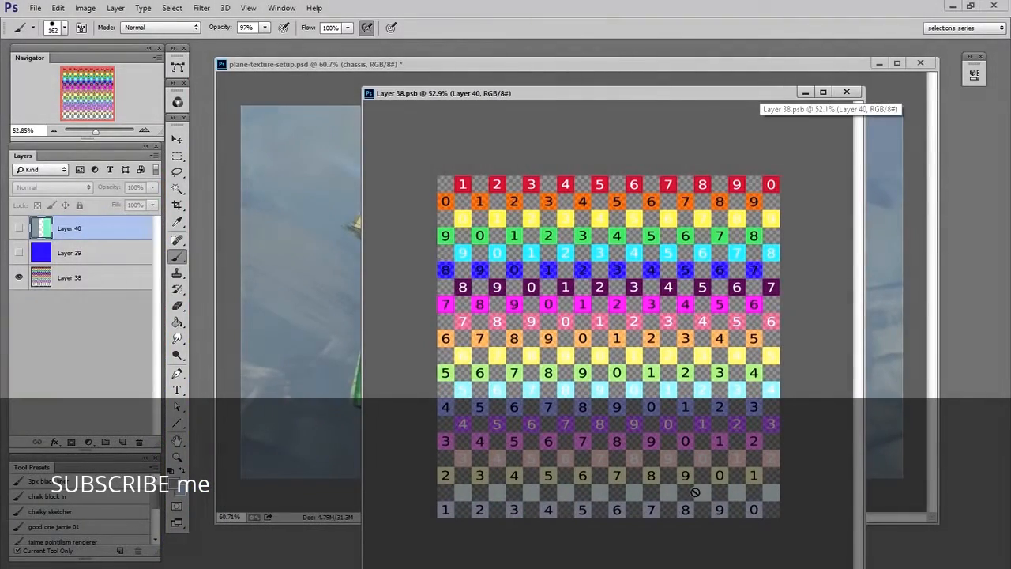
Paste the sticker collage into Layer 38.psb, enlarge it to cover the numbered checker canvas, and save and close the contents
{"action": "key", "text": "ctrl+v"}
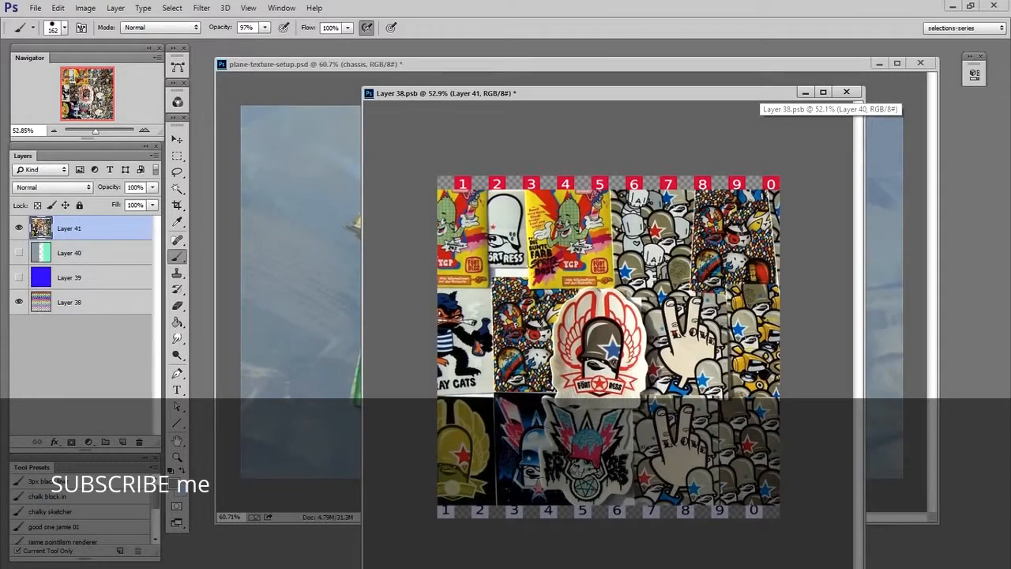
{"action": "key", "text": "v"}
{"action": "key", "text": "ctrl+t"}
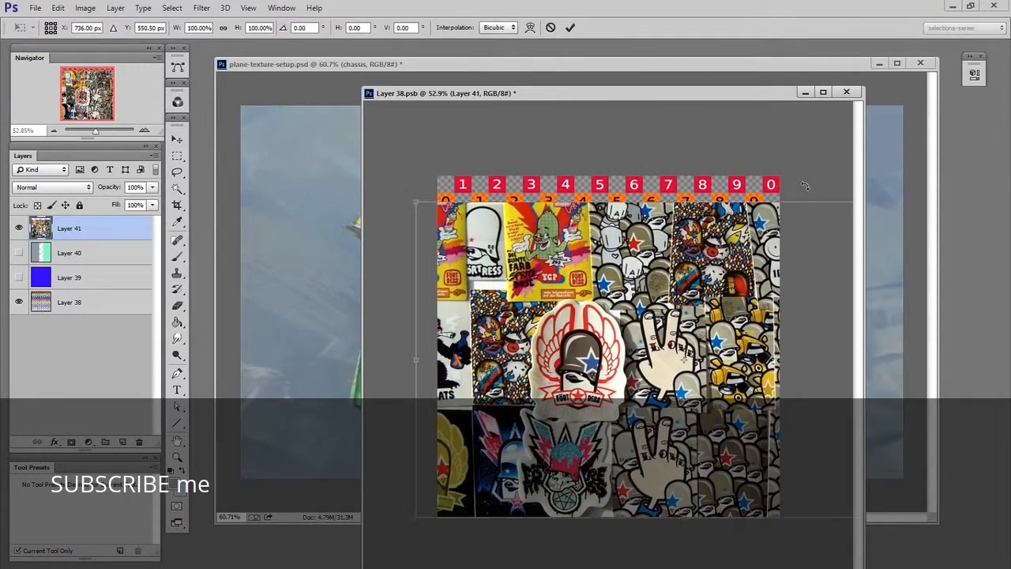
{"action": "left_click_drag", "start_coordinate": [581, 328], "coordinate": [603, 265]}
{"action": "left_click_drag", "start_coordinate": [439, 455], "coordinate": [406, 510]}
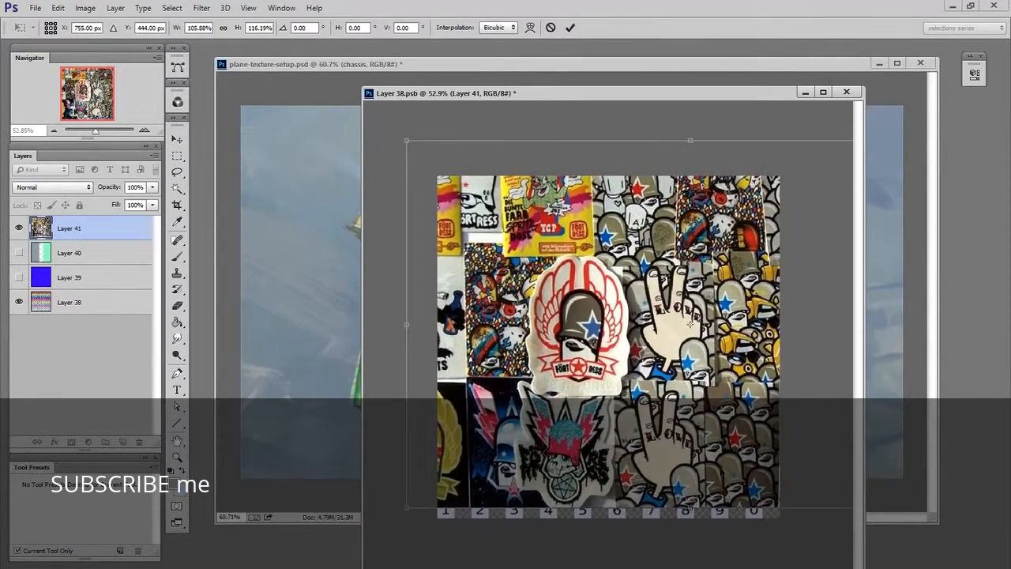
{"action": "left_click_drag", "start_coordinate": [727, 488], "coordinate": [706, 501]}
{"action": "key", "text": "Return"}
{"action": "key", "text": "ctrl+s"}
{"action": "key", "text": "ctrl+w"}
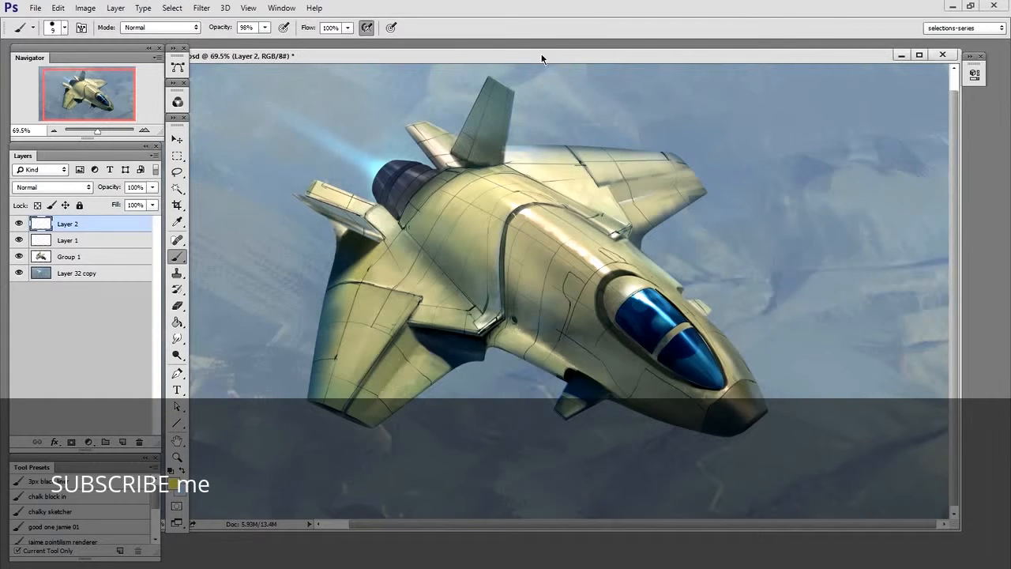
Draw straight yellow guide lines on Layer 2 that frame the spaceship's fuselage and both wings as simple planes
{"action": "mouse_move", "coordinate": [387, 232]}
{"action": "left_mouse_down"}
{"action": "mouse_move", "coordinate": [678, 441]}
{"action": "mouse_move", "coordinate": [771, 395]}
{"action": "mouse_move", "coordinate": [452, 161]}
{"action": "left_mouse_up"}
{"action": "left_click_drag", "start_coordinate": [520, 177], "coordinate": [788, 382]}
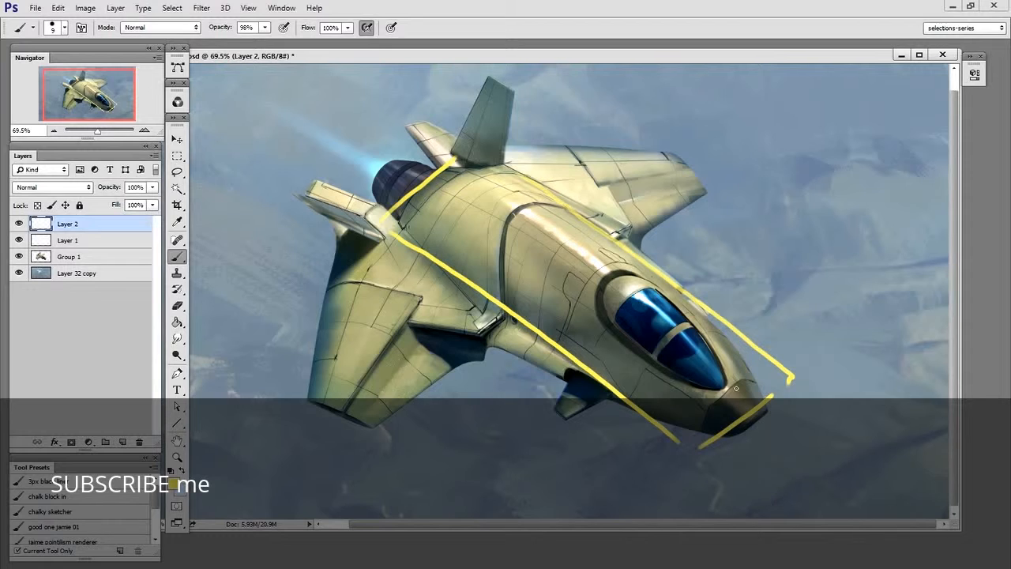
{"action": "left_click_drag", "start_coordinate": [509, 326], "coordinate": [373, 438]}
{"action": "left_click_drag", "start_coordinate": [337, 248], "coordinate": [271, 387]}
{"action": "left_click_drag", "start_coordinate": [278, 392], "coordinate": [377, 436]}
{"action": "left_click_drag", "start_coordinate": [356, 252], "coordinate": [515, 332]}
{"action": "left_click_drag", "start_coordinate": [527, 175], "coordinate": [642, 248]}
{"action": "left_click_drag", "start_coordinate": [484, 145], "coordinate": [713, 201]}
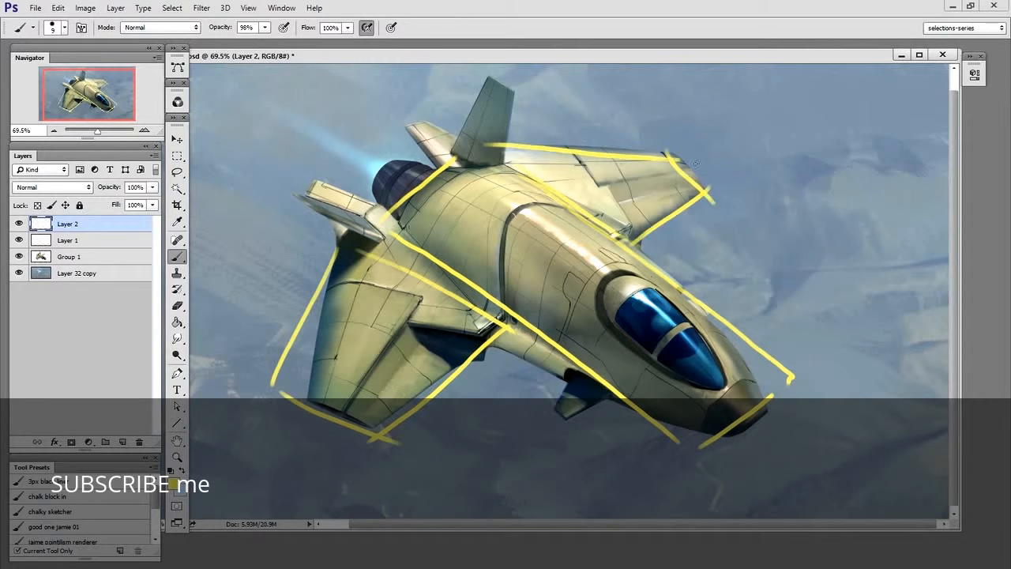
Erase the yellow line overshoot at the far wing's outer tip with a smaller eraser
{"action": "key", "text": "e"}
{"action": "key", "text": "bracketleft"}
{"action": "key", "text": "bracketleft"}
{"action": "key", "text": "bracketleft"}
{"action": "key", "text": "bracketleft"}
{"action": "key", "text": "bracketleft"}
{"action": "key", "text": "bracketleft"}
{"action": "left_click", "coordinate": [712, 206]}
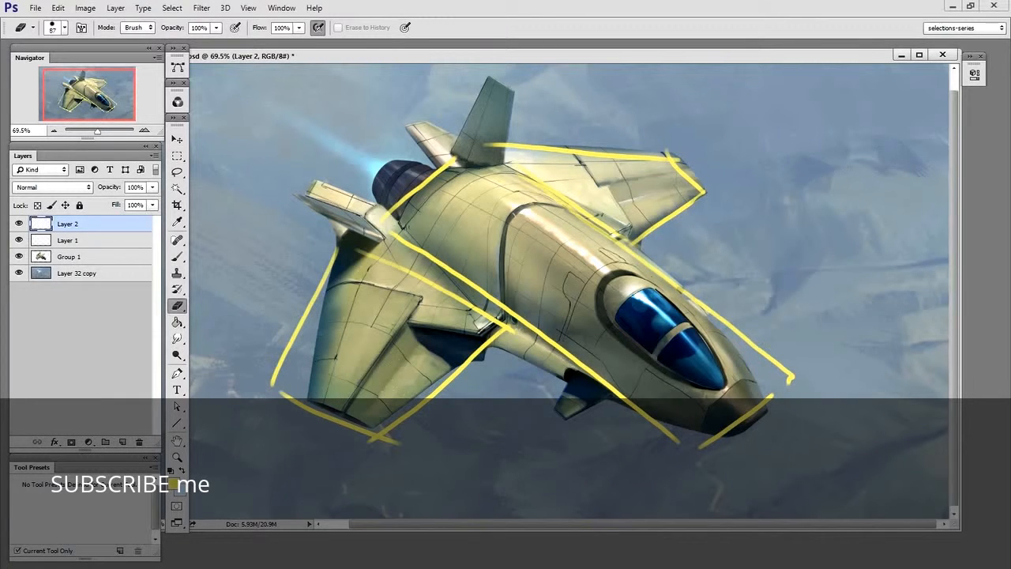
Paint two curved yellow cross contours over the fuselage and two lengthwise lines from its rear edge to the nose
{"action": "key", "text": "b"}
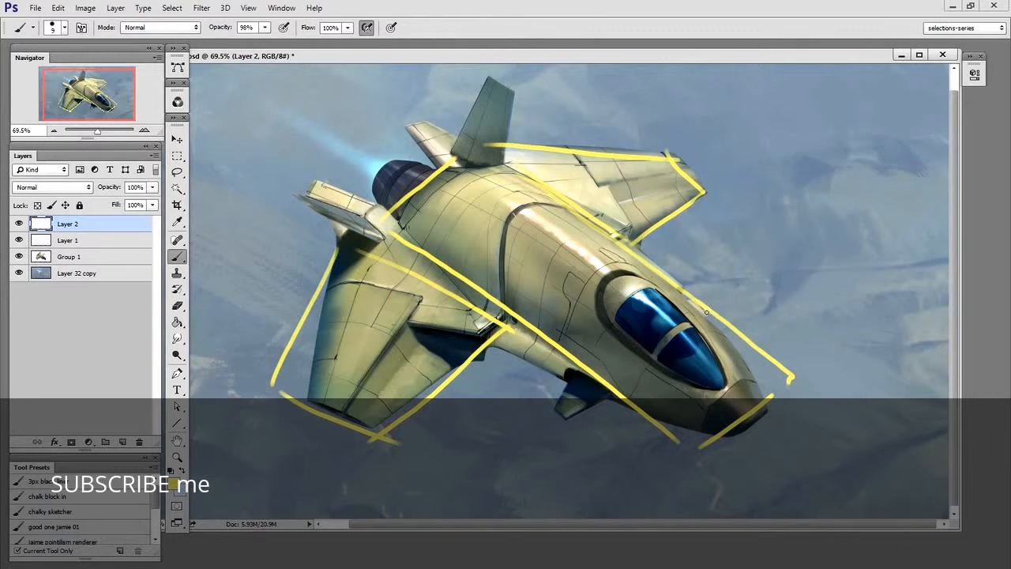
{"action": "mouse_move", "coordinate": [705, 312]}
{"action": "left_mouse_down"}
{"action": "mouse_move", "coordinate": [674, 297]}
{"action": "mouse_move", "coordinate": [647, 311]}
{"action": "mouse_move", "coordinate": [608, 370]}
{"action": "left_mouse_up"}
{"action": "mouse_move", "coordinate": [586, 221]}
{"action": "left_mouse_down"}
{"action": "mouse_move", "coordinate": [552, 203]}
{"action": "mouse_move", "coordinate": [523, 216]}
{"action": "mouse_move", "coordinate": [481, 289]}
{"action": "left_mouse_up"}
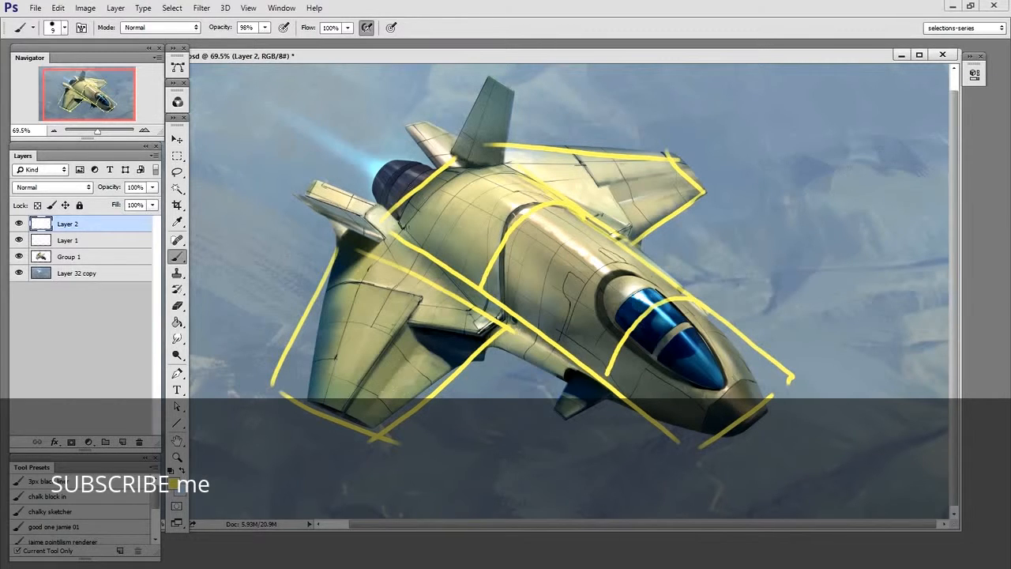
{"action": "mouse_move", "coordinate": [402, 202]}
{"action": "left_mouse_down"}
{"action": "mouse_move", "coordinate": [494, 242]}
{"action": "mouse_move", "coordinate": [606, 318]}
{"action": "mouse_move", "coordinate": [725, 429]}
{"action": "left_mouse_up"}
{"action": "mouse_move", "coordinate": [450, 164]}
{"action": "left_mouse_down"}
{"action": "mouse_move", "coordinate": [494, 177]}
{"action": "mouse_move", "coordinate": [610, 246]}
{"action": "mouse_move", "coordinate": [762, 392]}
{"action": "left_mouse_up"}
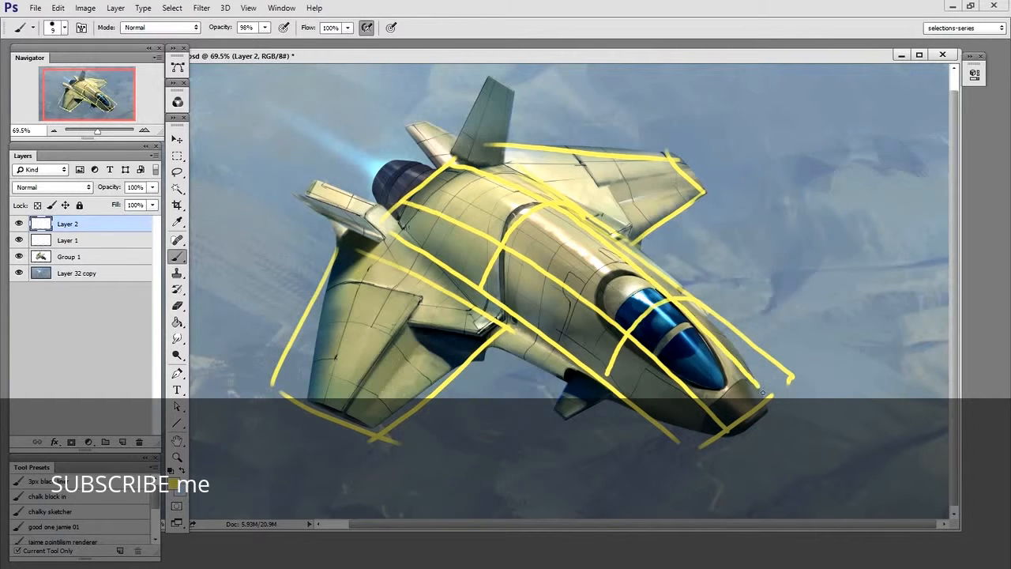
Erase the straight guides beside the canopy and nose, and redraw them as curved yellow contours around the nose
{"action": "key", "text": "e"}
{"action": "mouse_move", "coordinate": [695, 276]}
{"action": "left_mouse_down"}
{"action": "mouse_move", "coordinate": [817, 388]}
{"action": "mouse_move", "coordinate": [678, 262]}
{"action": "mouse_move", "coordinate": [838, 427]}
{"action": "left_mouse_up"}
{"action": "key", "text": "b"}
{"action": "mouse_move", "coordinate": [688, 295]}
{"action": "left_mouse_down"}
{"action": "mouse_move", "coordinate": [776, 411]}
{"action": "mouse_move", "coordinate": [730, 444]}
{"action": "left_mouse_up"}
{"action": "key", "text": "e"}
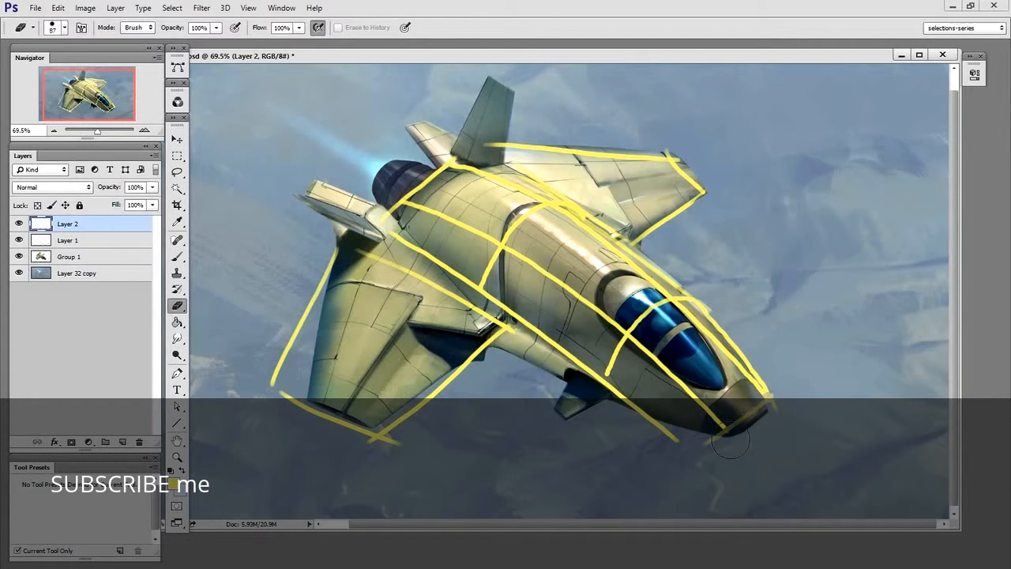
{"action": "key", "text": "b"}
{"action": "mouse_move", "coordinate": [772, 397]}
{"action": "left_mouse_down"}
{"action": "mouse_move", "coordinate": [742, 397]}
{"action": "mouse_move", "coordinate": [700, 452]}
{"action": "left_mouse_up"}
{"action": "mouse_move", "coordinate": [737, 402]}
{"action": "left_mouse_down"}
{"action": "mouse_move", "coordinate": [766, 424]}
{"action": "mouse_move", "coordinate": [676, 441]}
{"action": "mouse_move", "coordinate": [698, 454]}
{"action": "left_mouse_up"}
Erase the straight guides at the fuselage's rear and the near wing's outer edge, and redraw the rear edge as an arch
{"action": "key", "text": "e"}
{"action": "mouse_move", "coordinate": [401, 203]}
{"action": "left_mouse_down"}
{"action": "mouse_move", "coordinate": [452, 156]}
{"action": "mouse_move", "coordinate": [423, 187]}
{"action": "mouse_move", "coordinate": [393, 251]}
{"action": "mouse_move", "coordinate": [273, 385]}
{"action": "left_mouse_up"}
{"action": "key", "text": "b"}
{"action": "key", "text": "e"}
{"action": "key", "text": "b"}
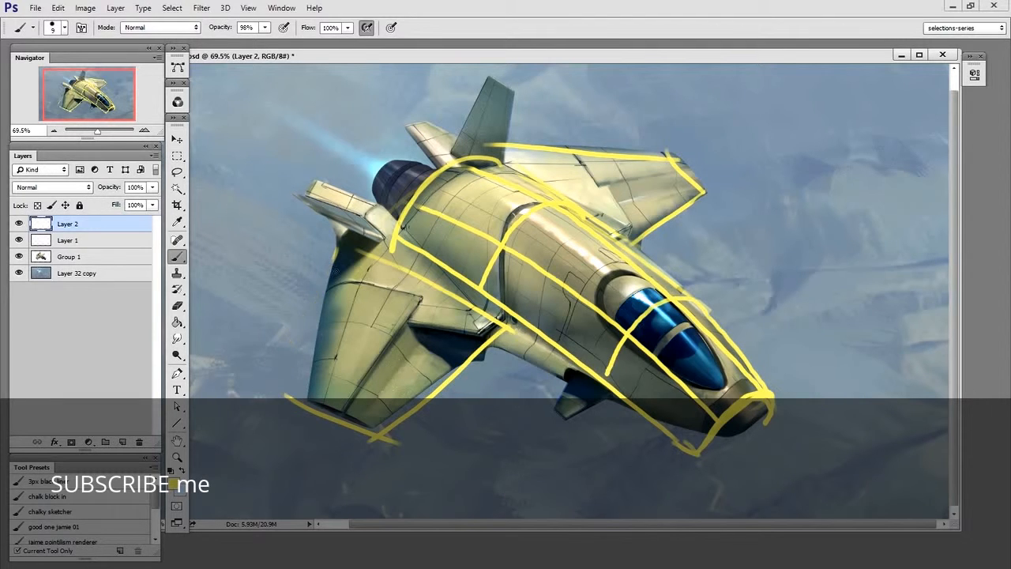
Build a curved yellow contour grid on the near wing with cross and lengthwise lines, refitting its outline to the wing's edges
{"action": "left_click_drag", "start_coordinate": [325, 295], "coordinate": [467, 370]}
{"action": "left_click_drag", "start_coordinate": [319, 346], "coordinate": [431, 411]}
{"action": "key", "text": "e"}
{"action": "mouse_move", "coordinate": [336, 252]}
{"action": "left_mouse_down"}
{"action": "mouse_move", "coordinate": [305, 396]}
{"action": "mouse_move", "coordinate": [371, 439]}
{"action": "mouse_move", "coordinate": [483, 385]}
{"action": "left_mouse_up"}
{"action": "key", "text": "b"}
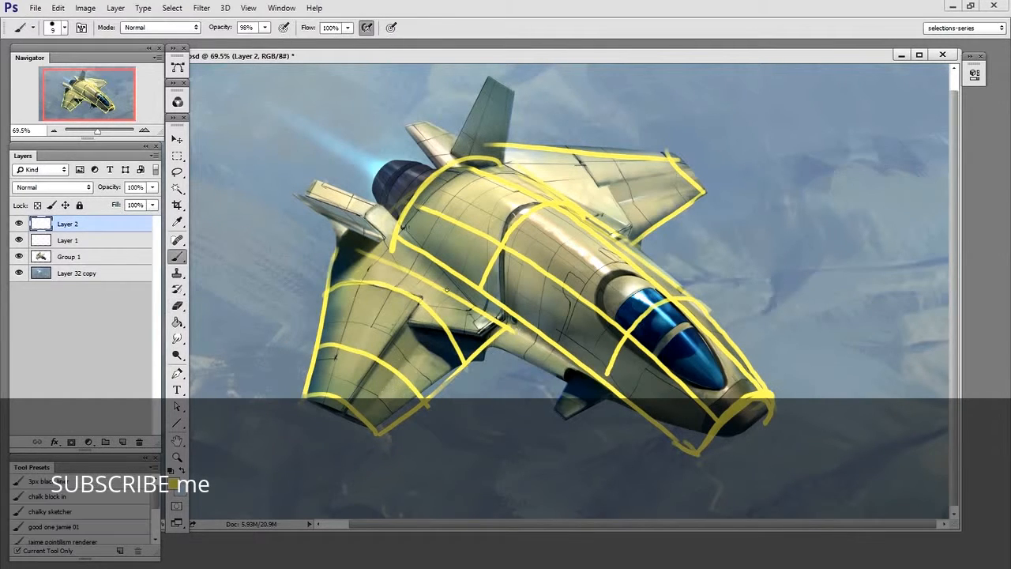
{"action": "left_click_drag", "start_coordinate": [447, 285], "coordinate": [354, 410]}
{"action": "left_click_drag", "start_coordinate": [367, 251], "coordinate": [319, 400]}
Erase the far wing's straight upper guide and draw a curved yellow contour grid across that wing
{"action": "key", "text": "e"}
{"action": "left_click_drag", "start_coordinate": [494, 130], "coordinate": [736, 166]}
{"action": "key", "text": "b"}
{"action": "left_click_drag", "start_coordinate": [561, 150], "coordinate": [632, 243]}
{"action": "left_click_drag", "start_coordinate": [605, 150], "coordinate": [668, 223]}
{"action": "mouse_move", "coordinate": [498, 144]}
{"action": "left_mouse_down"}
{"action": "mouse_move", "coordinate": [637, 148]}
{"action": "mouse_move", "coordinate": [701, 206]}
{"action": "left_mouse_up"}
{"action": "left_click_drag", "start_coordinate": [512, 164], "coordinate": [671, 162]}
{"action": "mouse_move", "coordinate": [583, 214]}
{"action": "left_mouse_down"}
{"action": "mouse_move", "coordinate": [713, 178]}
{"action": "mouse_move", "coordinate": [709, 162]}
{"action": "mouse_move", "coordinate": [695, 203]}
{"action": "left_mouse_up"}
Trim and touch up the yellow contour lines around the far wing's tip
{"action": "key", "text": "e"}
{"action": "key", "text": "b"}
{"action": "key", "text": "e"}
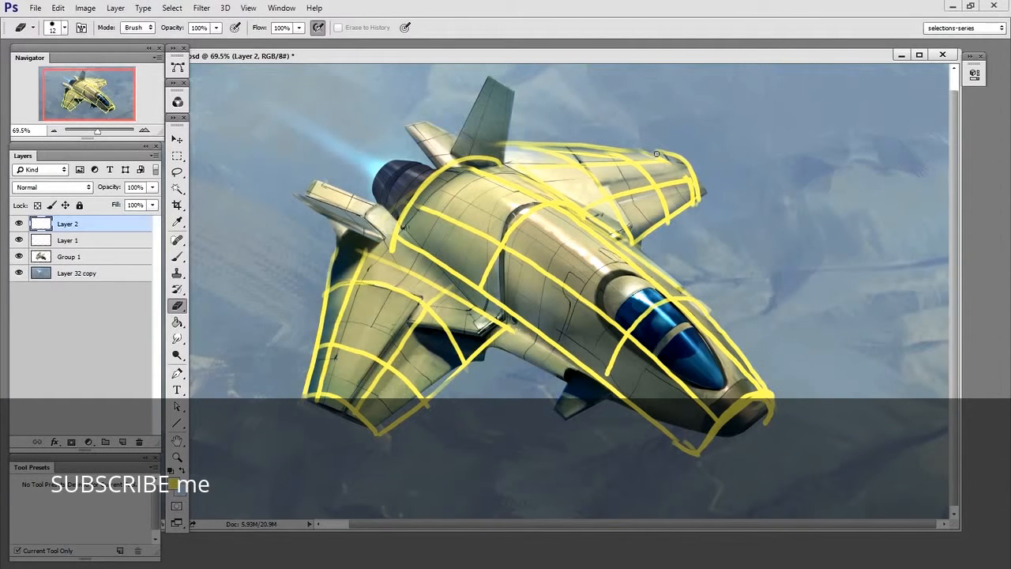
{"action": "key", "text": "b"}
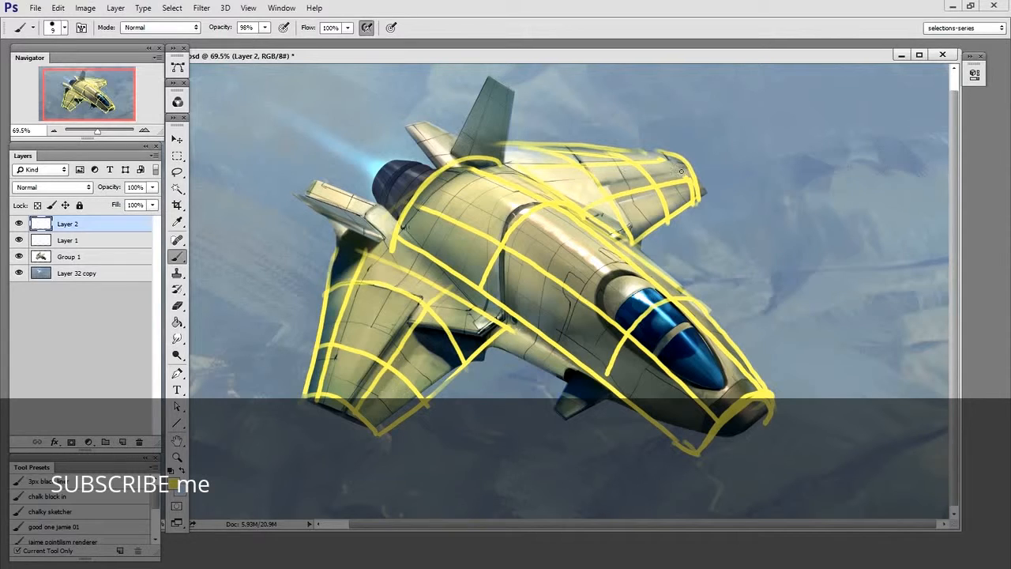